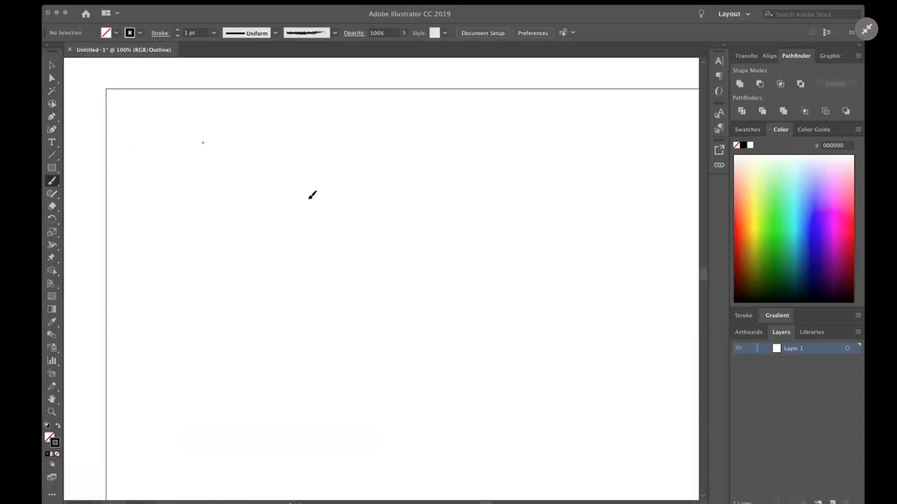
Paint a freehand S on the left of the artboard and reshape its bottom curve.
{"action": "mouse_move", "coordinate": [312, 194]}
{"action": "left_mouse_down"}
{"action": "mouse_move", "coordinate": [156, 192]}
{"action": "mouse_move", "coordinate": [262, 260]}
{"action": "mouse_move", "coordinate": [302, 361]}
{"action": "mouse_move", "coordinate": [238, 385]}
{"action": "mouse_move", "coordinate": [185, 369]}
{"action": "mouse_move", "coordinate": [151, 346]}
{"action": "left_mouse_up"}
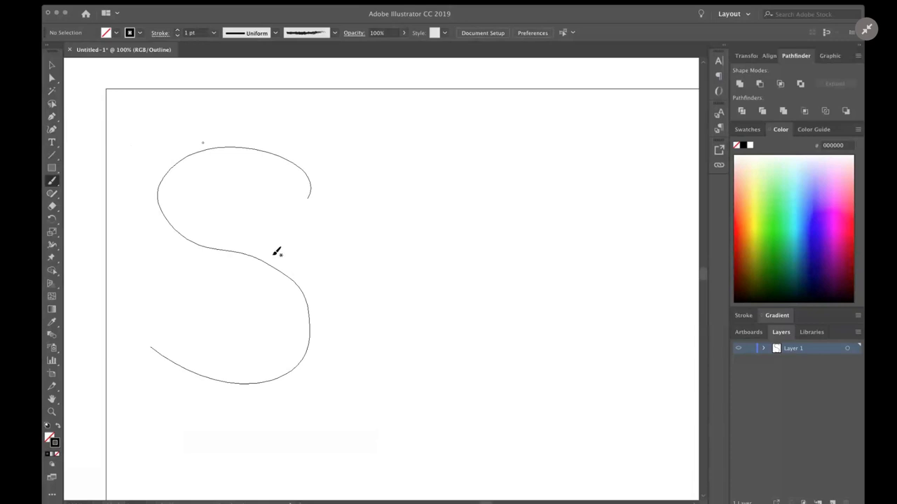
{"action": "key", "text": "a"}
{"action": "left_click", "coordinate": [265, 265]}
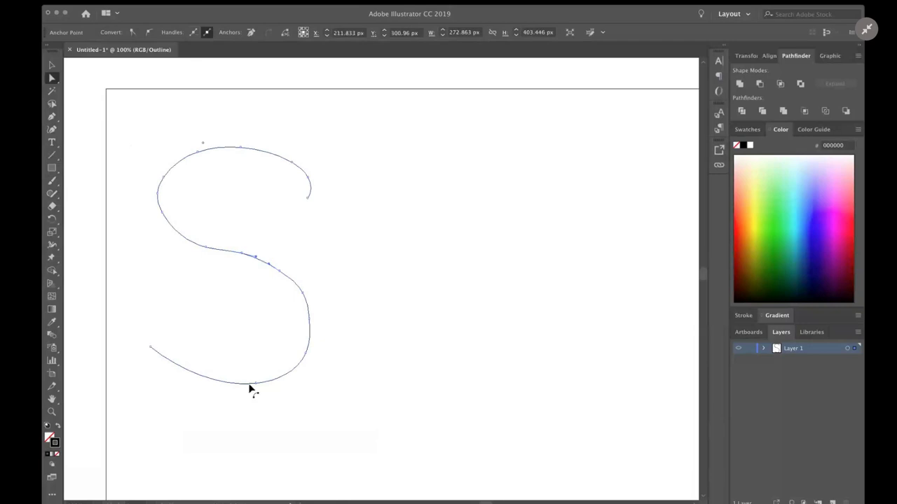
{"action": "left_click_drag", "start_coordinate": [256, 387], "coordinate": [176, 362]}
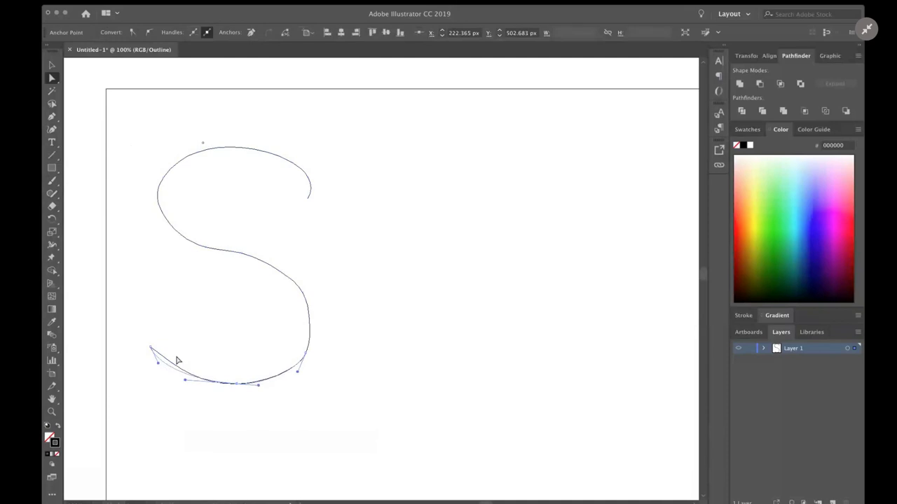
Shift the S up slightly, try pushing its lower-right segment outward, then undo that push.
{"action": "left_click", "coordinate": [227, 255]}
{"action": "left_click", "coordinate": [231, 257]}
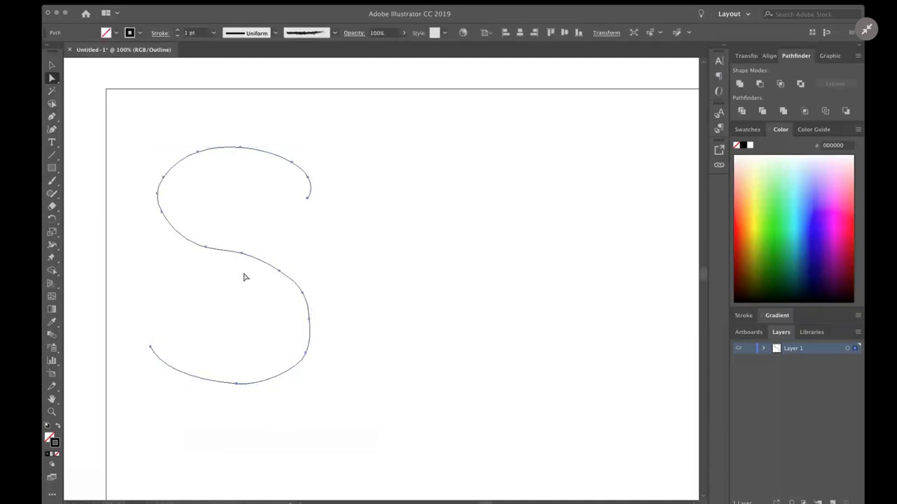
{"action": "mouse_move", "coordinate": [150, 348]}
{"action": "left_mouse_down"}
{"action": "mouse_move", "coordinate": [146, 337]}
{"action": "mouse_move", "coordinate": [160, 337]}
{"action": "left_mouse_up"}
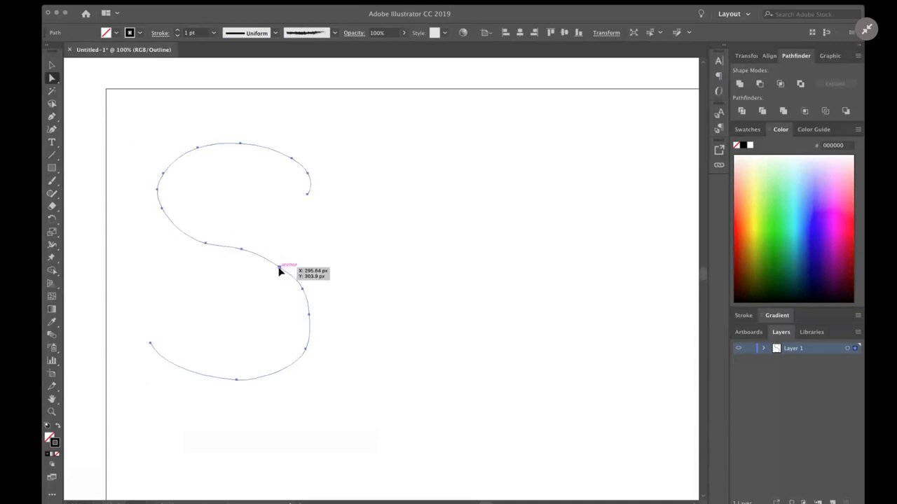
{"action": "left_click", "coordinate": [278, 271]}
{"action": "left_click_drag", "start_coordinate": [306, 295], "coordinate": [318, 319]}
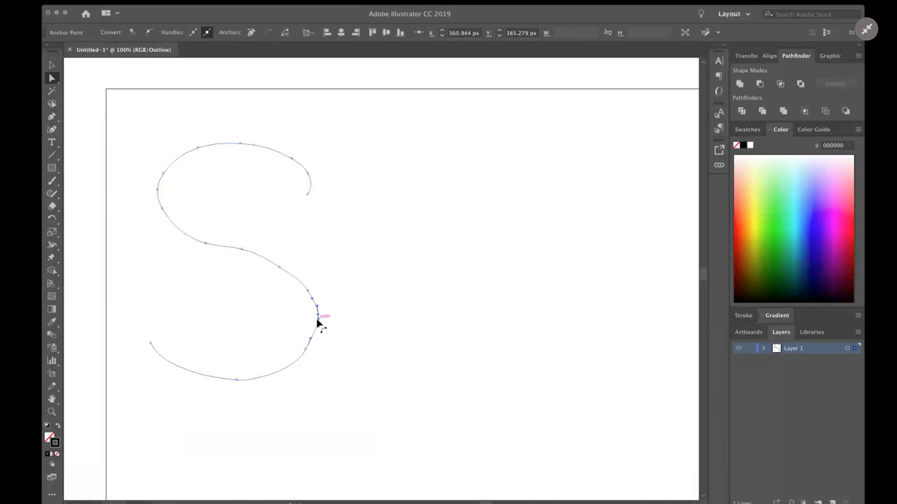
{"action": "key", "text": "ctrl+z"}
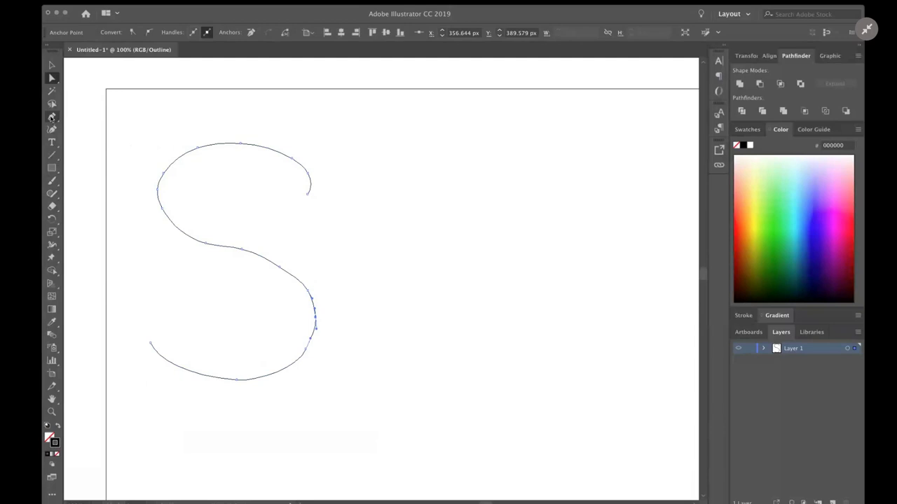
Pen-draw a second S right of the first from seven smooth anchors, top to lower-left end.
{"action": "left_click", "coordinate": [52, 117]}
{"action": "left_click_drag", "start_coordinate": [608, 215], "coordinate": [609, 177]}
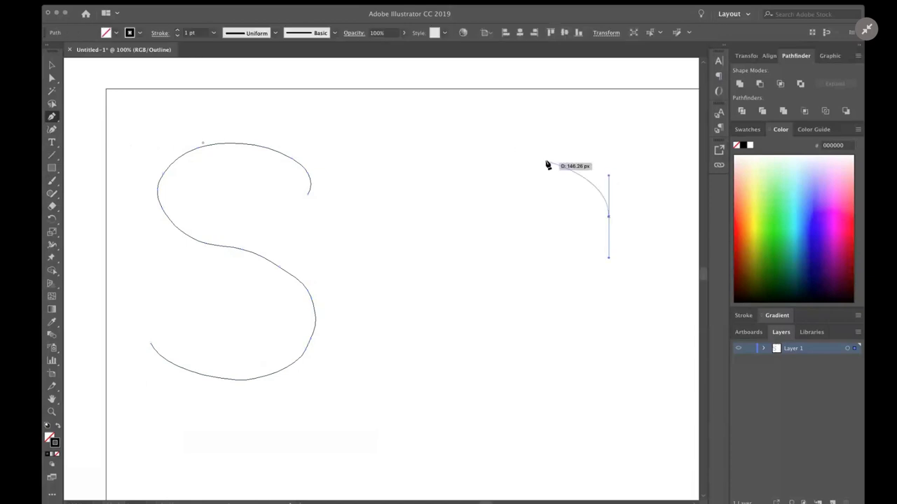
{"action": "left_click_drag", "start_coordinate": [547, 149], "coordinate": [508, 152]}
{"action": "left_click_drag", "start_coordinate": [460, 207], "coordinate": [460, 244]}
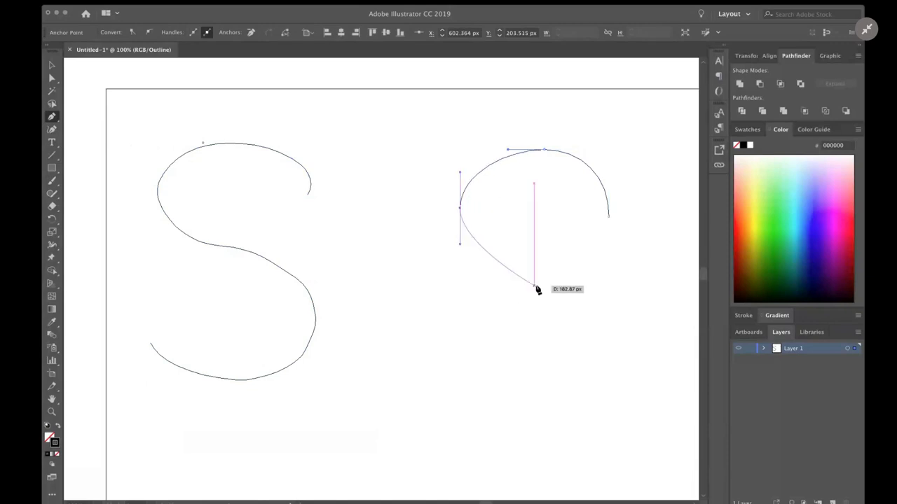
{"action": "left_click_drag", "start_coordinate": [534, 285], "coordinate": [572, 291]}
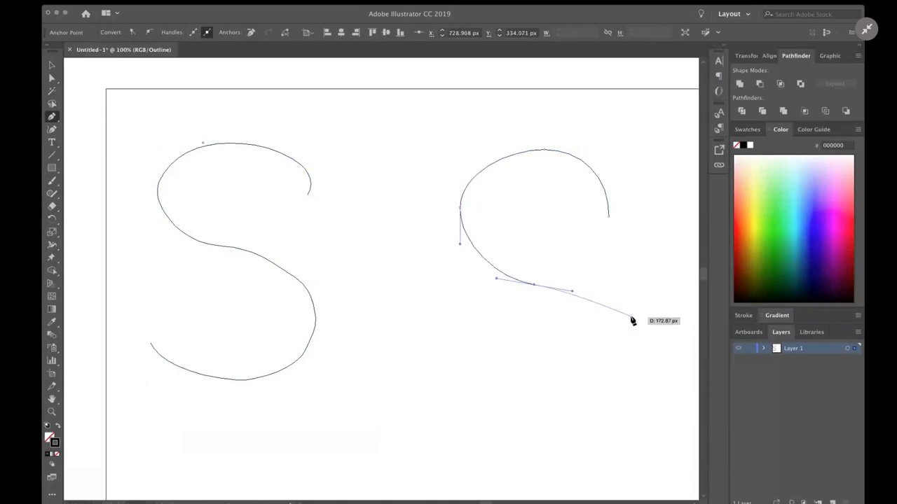
{"action": "left_click_drag", "start_coordinate": [609, 327], "coordinate": [608, 373]}
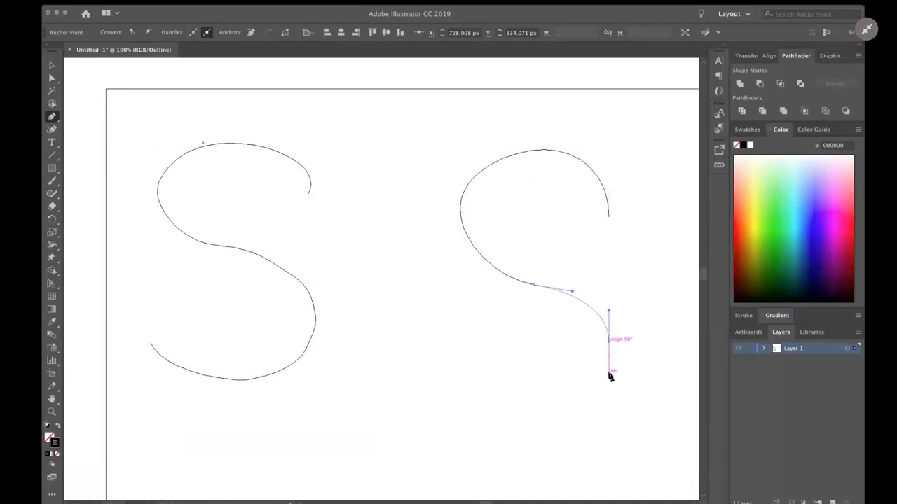
{"action": "left_click_drag", "start_coordinate": [550, 405], "coordinate": [502, 406]}
{"action": "left_click_drag", "start_coordinate": [472, 368], "coordinate": [468, 342]}
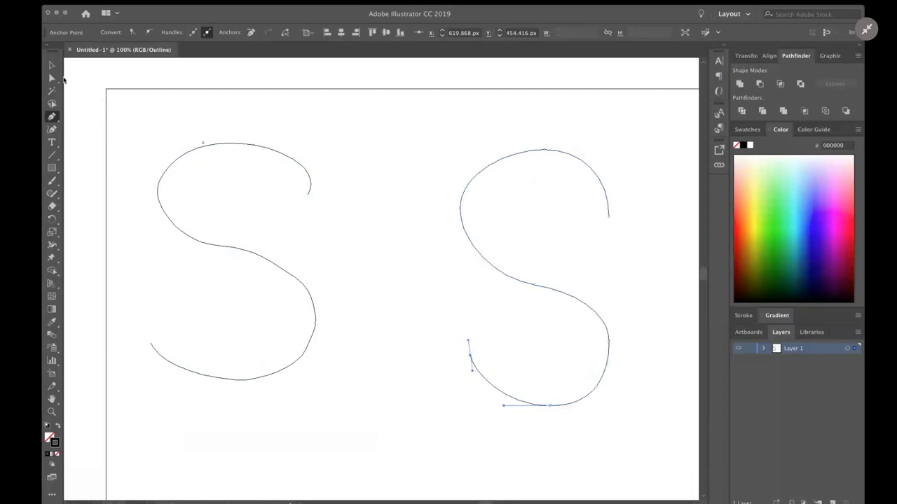
Move the right S's lower-left end and bottom anchor left, nudge its lower-right point outward, and raise its top arc.
{"action": "left_click", "coordinate": [51, 79]}
{"action": "left_click", "coordinate": [471, 356]}
{"action": "left_click_drag", "start_coordinate": [471, 359], "coordinate": [454, 355]}
{"action": "left_click", "coordinate": [550, 407]}
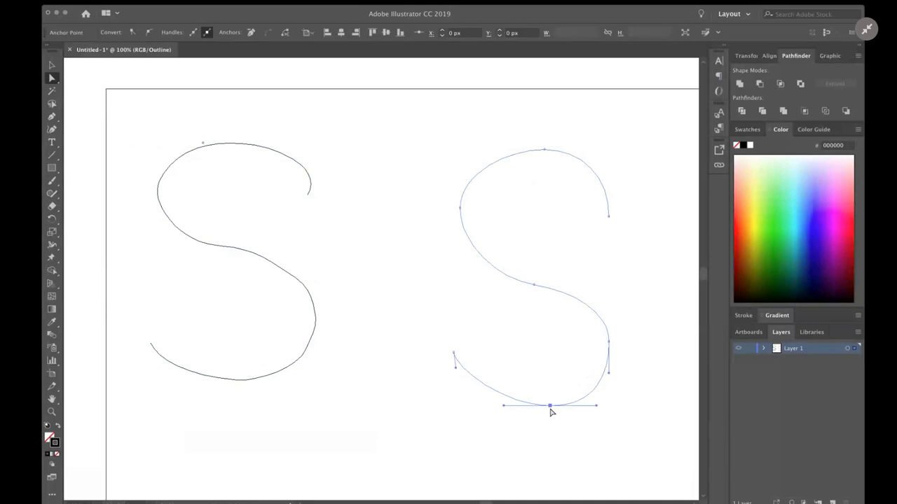
{"action": "left_click_drag", "start_coordinate": [551, 412], "coordinate": [536, 414]}
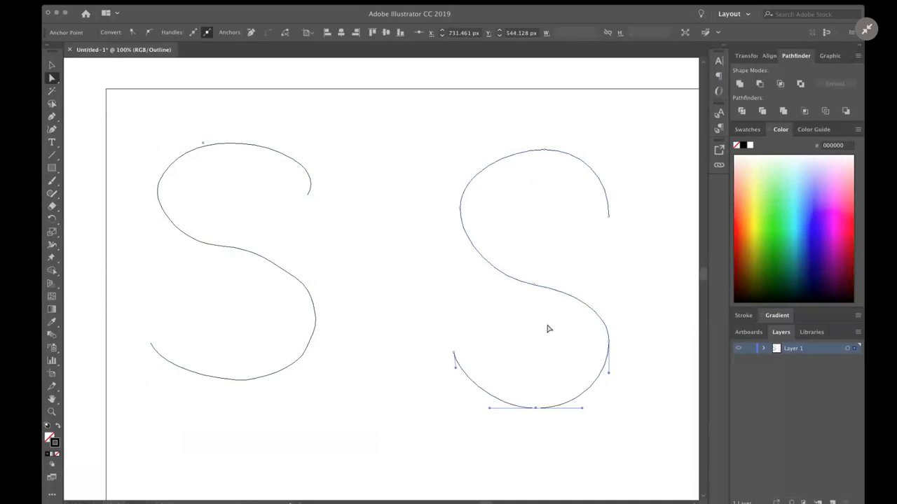
{"action": "left_click", "coordinate": [533, 285]}
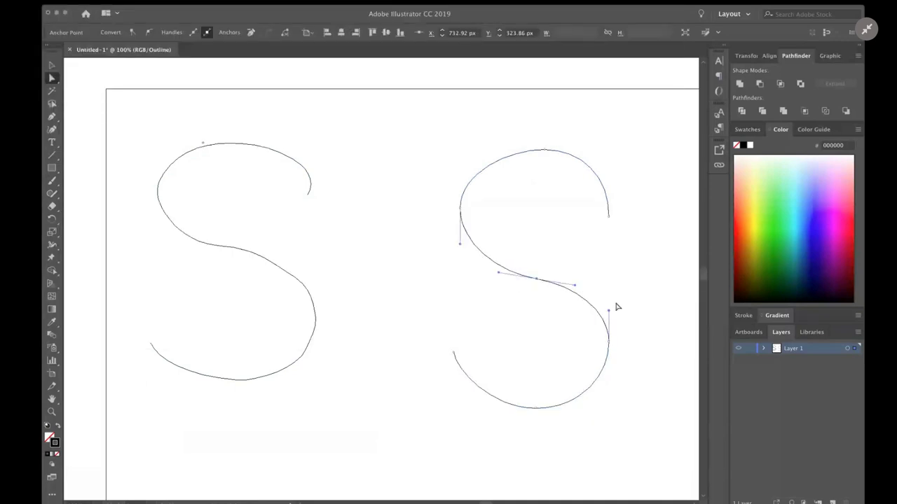
{"action": "left_click_drag", "start_coordinate": [609, 343], "coordinate": [614, 344]}
{"action": "left_click", "coordinate": [545, 150]}
{"action": "left_click_drag", "start_coordinate": [545, 150], "coordinate": [543, 145]}
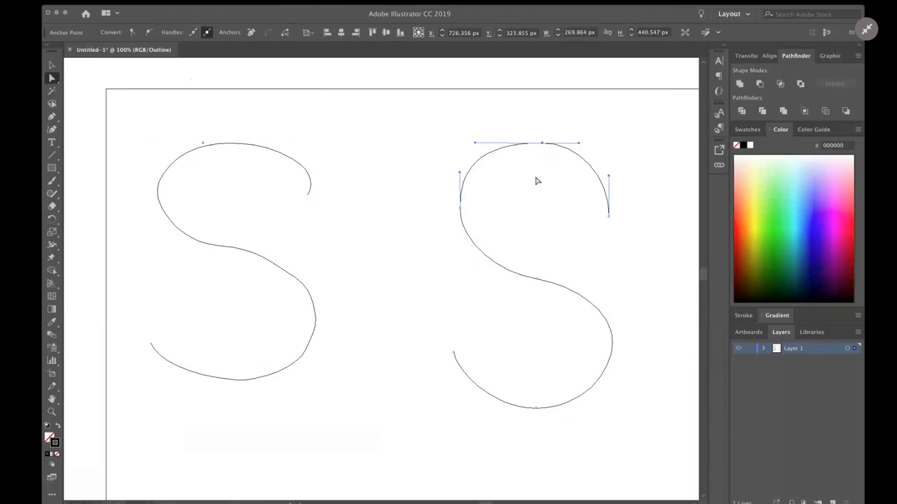
Deselect the S, scroll right to an empty part of the artboard, and pick the Pen tool.
{"action": "left_click", "coordinate": [641, 244]}
{"action": "scroll", "coordinate": [430, 245], "scroll_direction": "right", "scroll_amount": 3}
{"action": "scroll", "coordinate": [429, 245], "scroll_direction": "right", "scroll_amount": 10}
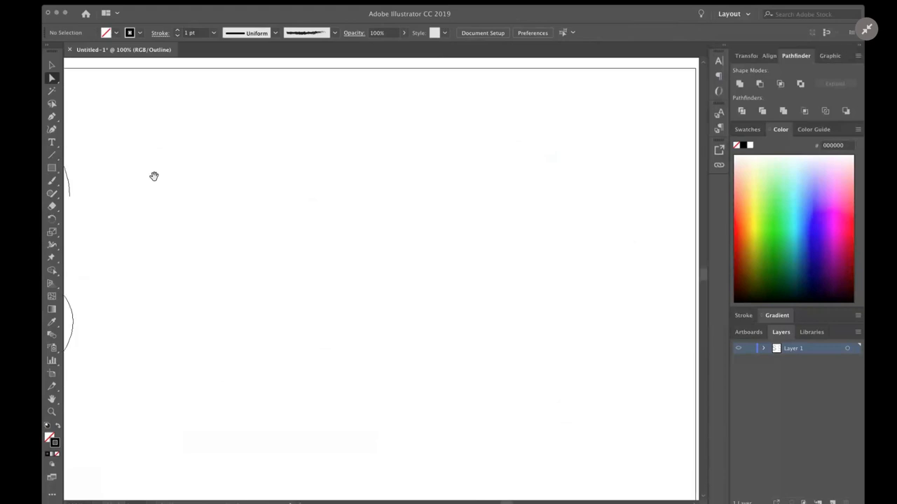
{"action": "scroll", "coordinate": [148, 151], "scroll_direction": "right", "scroll_amount": 2}
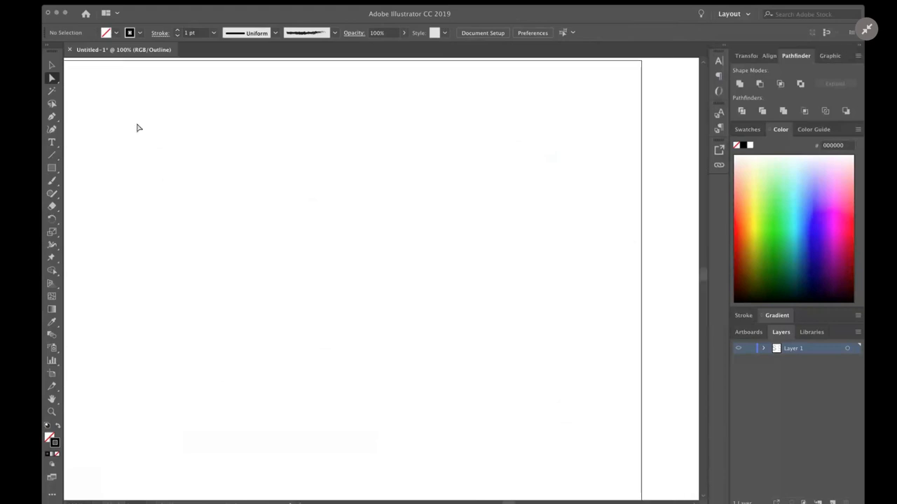
{"action": "left_click", "coordinate": [52, 117]}
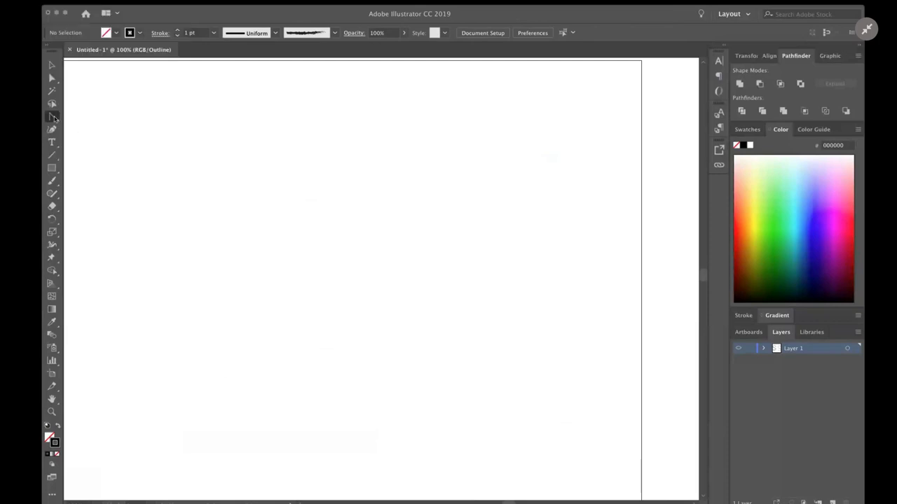
{"action": "left_click", "coordinate": [54, 119]}
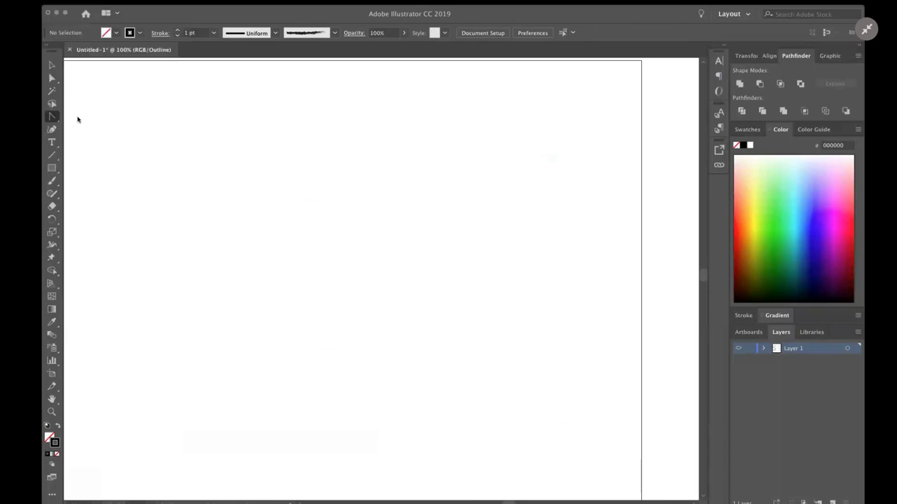
Place top, left, bottom and right corner points, closing the path at the top corner.
{"action": "left_click", "coordinate": [219, 183]}
{"action": "left_click", "coordinate": [130, 268]}
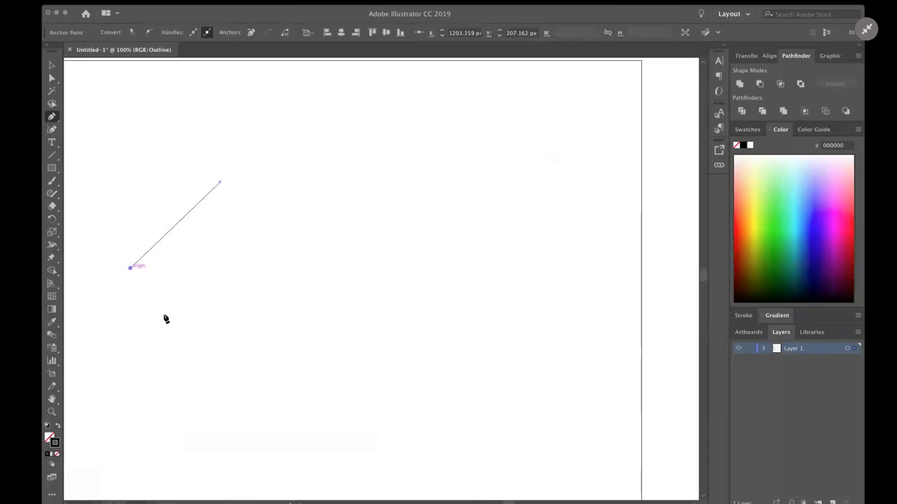
{"action": "left_click", "coordinate": [223, 378]}
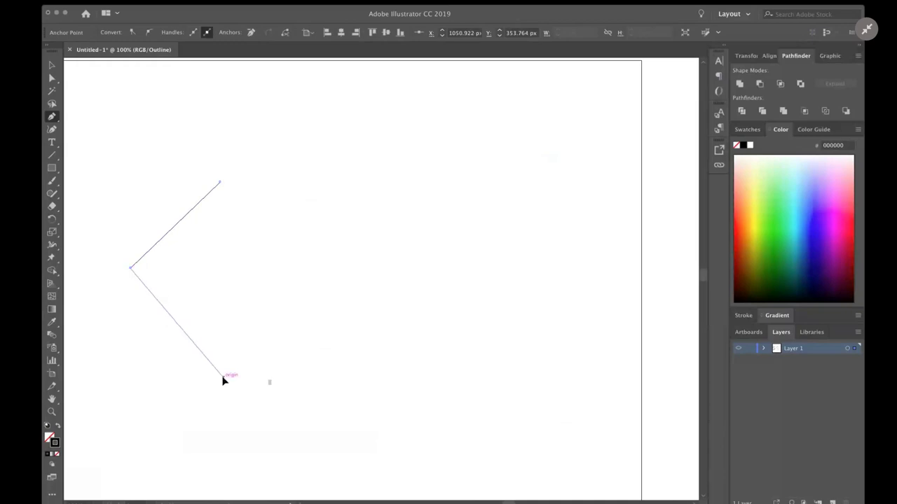
{"action": "left_click", "coordinate": [319, 280]}
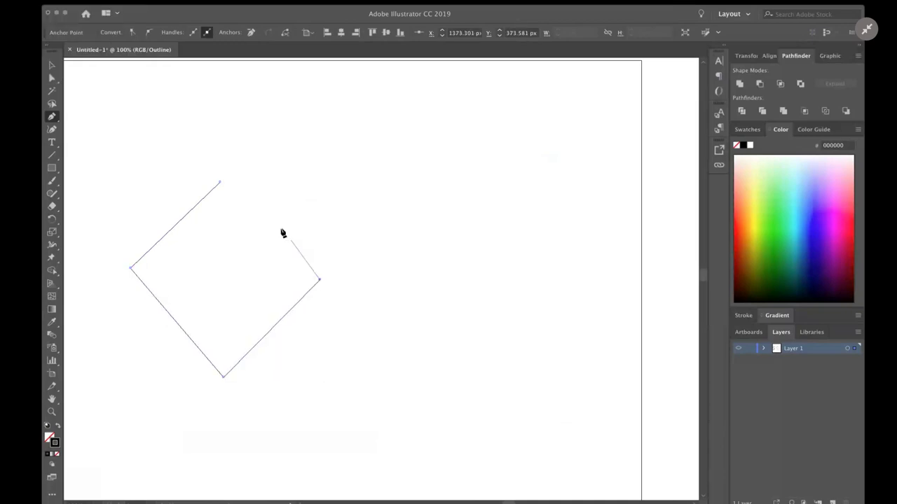
{"action": "left_click", "coordinate": [219, 183]}
Draw a closed oval right of the diamond from smooth top, left, bottom and right anchors.
{"action": "left_click_drag", "start_coordinate": [506, 182], "coordinate": [442, 195]}
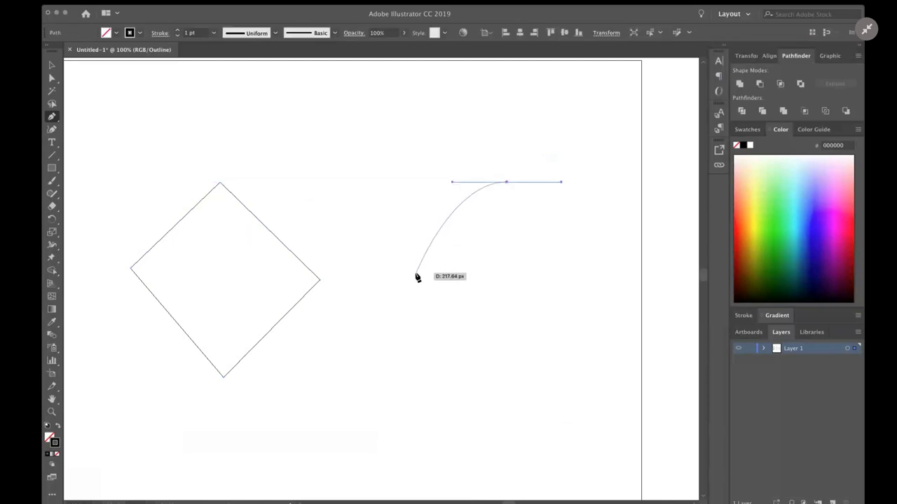
{"action": "left_click_drag", "start_coordinate": [416, 272], "coordinate": [416, 320]}
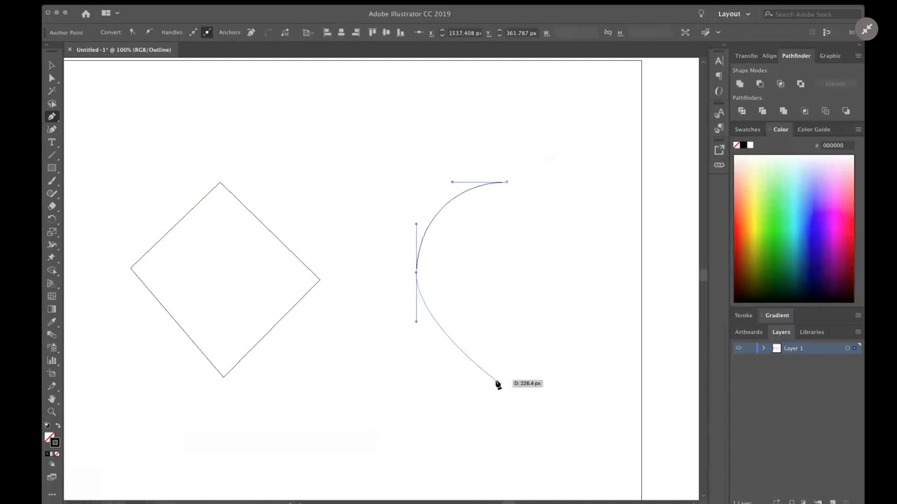
{"action": "left_click_drag", "start_coordinate": [501, 373], "coordinate": [553, 375]}
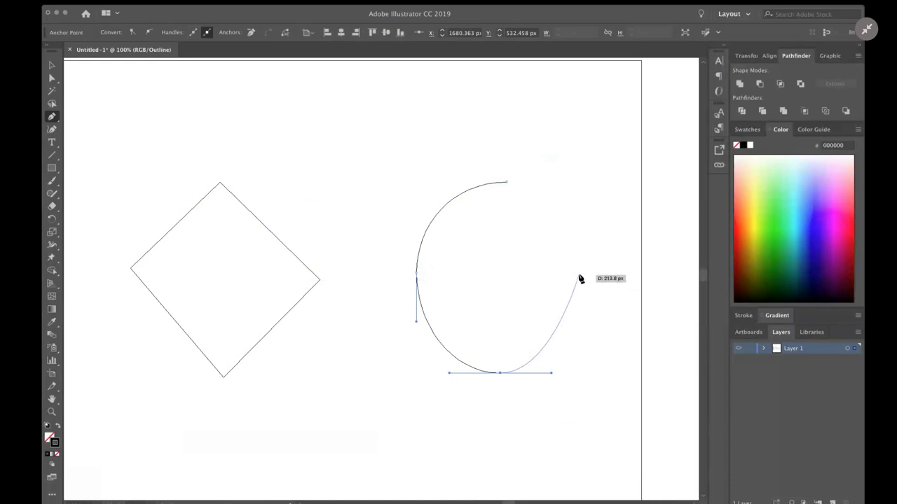
{"action": "left_click_drag", "start_coordinate": [577, 272], "coordinate": [576, 232]}
{"action": "left_click_drag", "start_coordinate": [508, 185], "coordinate": [456, 185]}
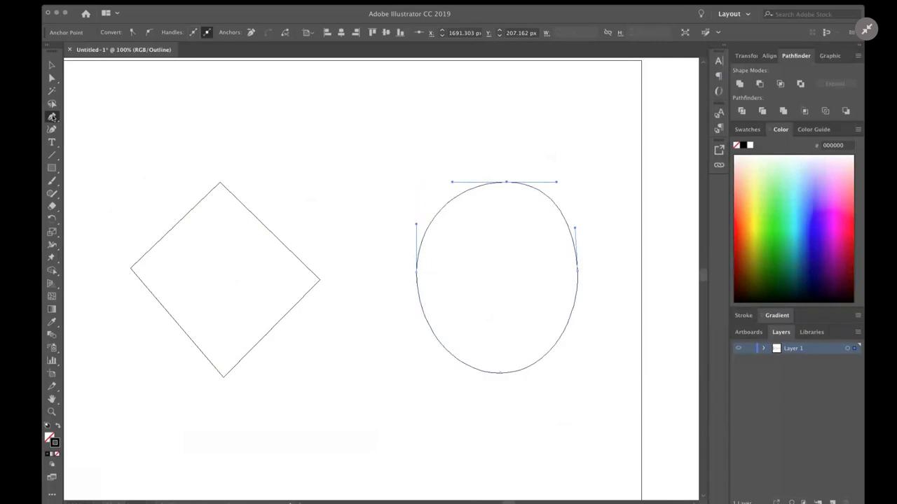
{"action": "left_click_drag", "start_coordinate": [51, 117], "coordinate": [75, 155]}
Convert the oval's top, left, bottom and right anchors into sharp corner points.
{"action": "left_click", "coordinate": [507, 183]}
{"action": "left_click", "coordinate": [416, 272]}
{"action": "left_click", "coordinate": [500, 373]}
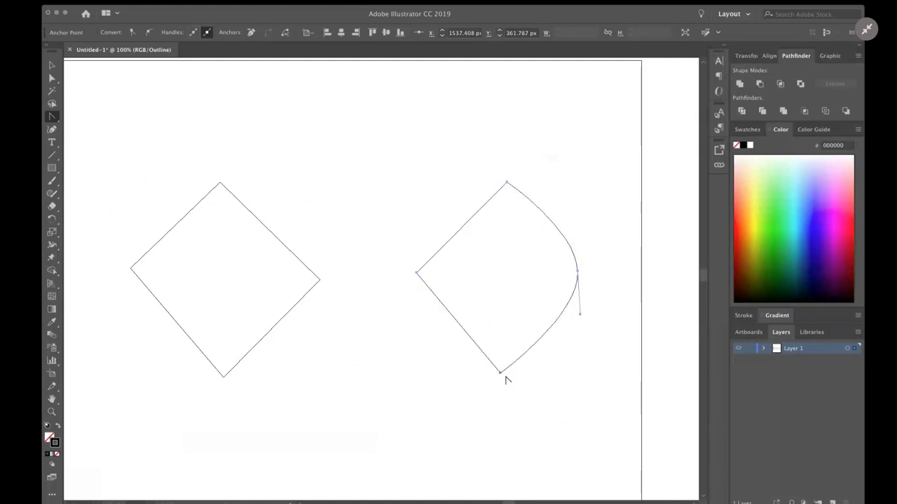
{"action": "left_click", "coordinate": [577, 272]}
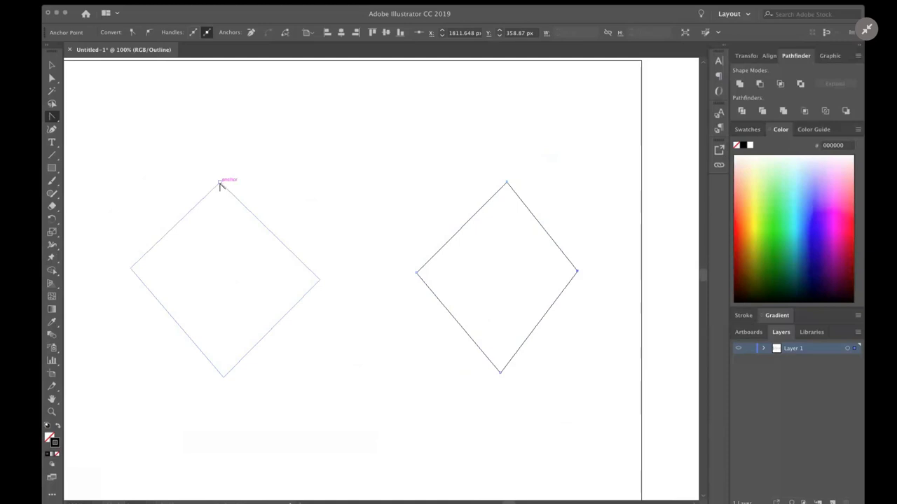
Drag handles out of the left diamond's top, left, bottom and right corners to make each smooth.
{"action": "left_click_drag", "start_coordinate": [220, 183], "coordinate": [171, 184]}
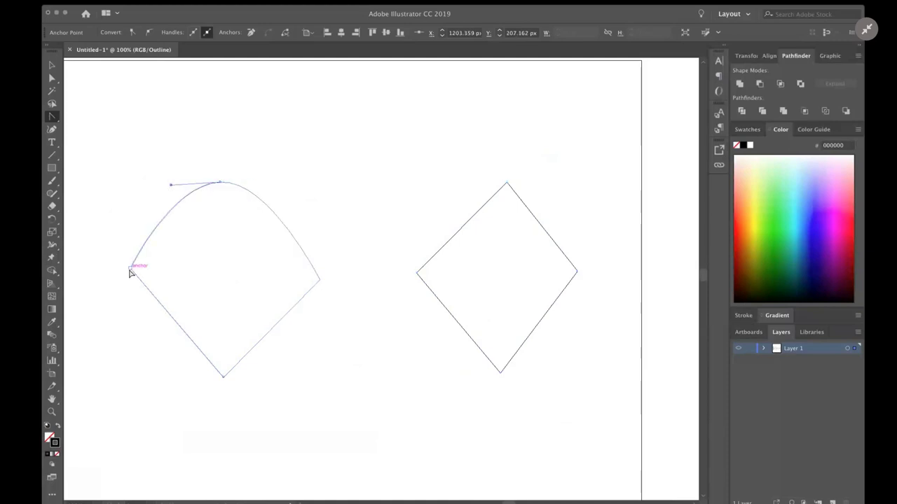
{"action": "left_click_drag", "start_coordinate": [130, 268], "coordinate": [130, 317]}
{"action": "left_click_drag", "start_coordinate": [223, 377], "coordinate": [270, 379]}
{"action": "left_click_drag", "start_coordinate": [320, 279], "coordinate": [318, 223]}
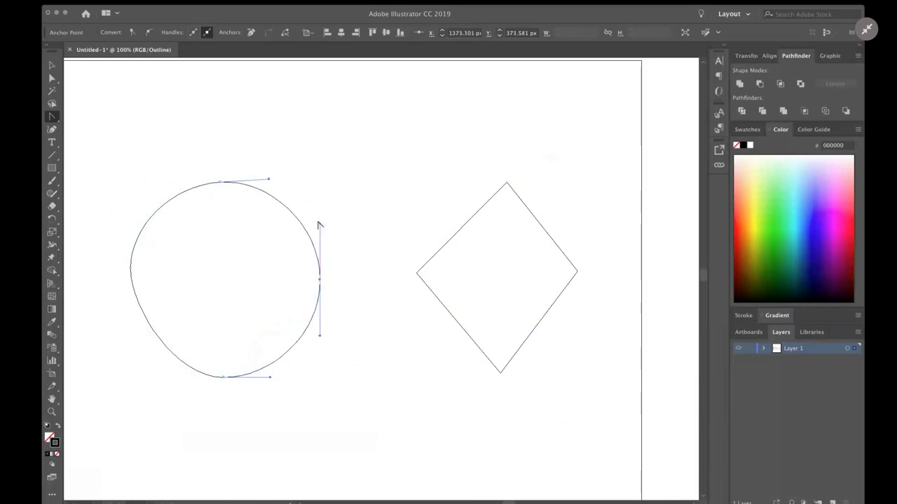